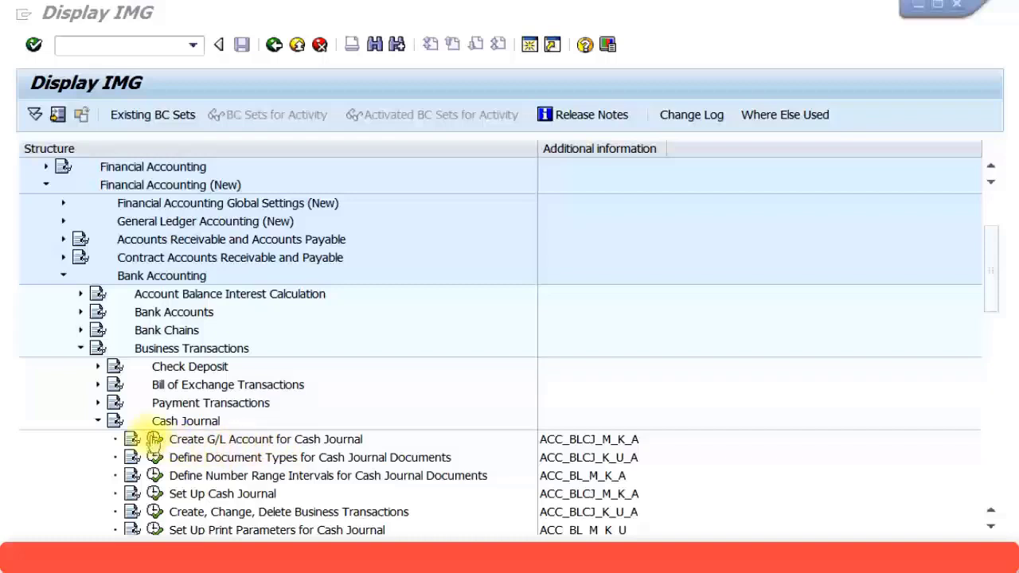
Open the Create G/L Account for Cash Journal activity and display the Petty Cash G/L account in company code Z123.
click(155, 441)
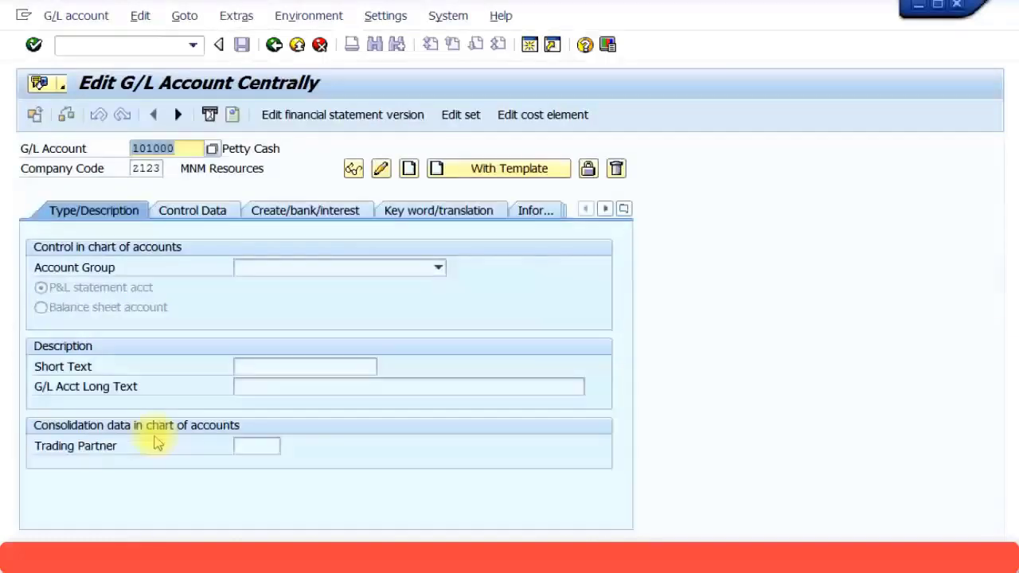
click(177, 149)
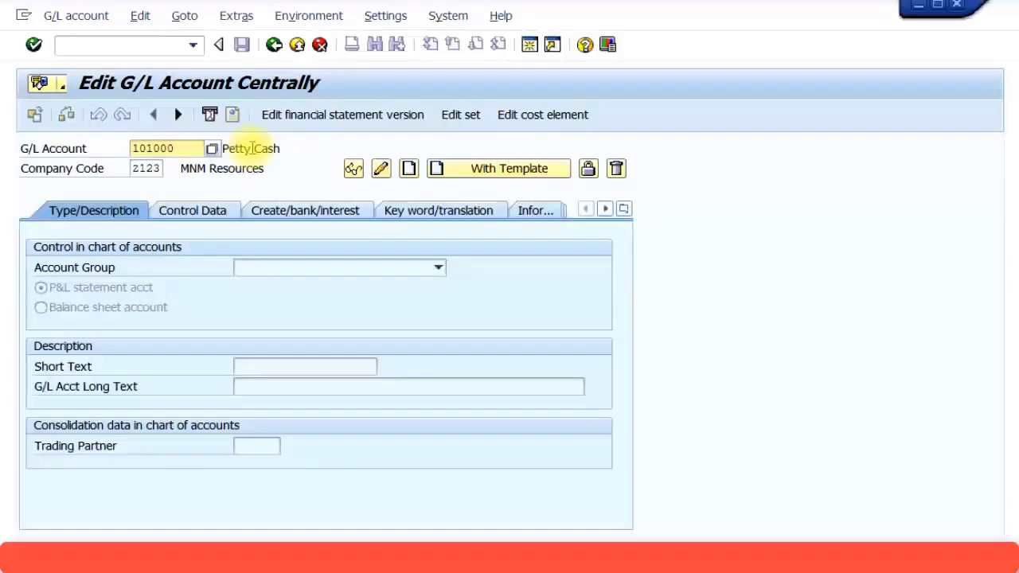
click(280, 148)
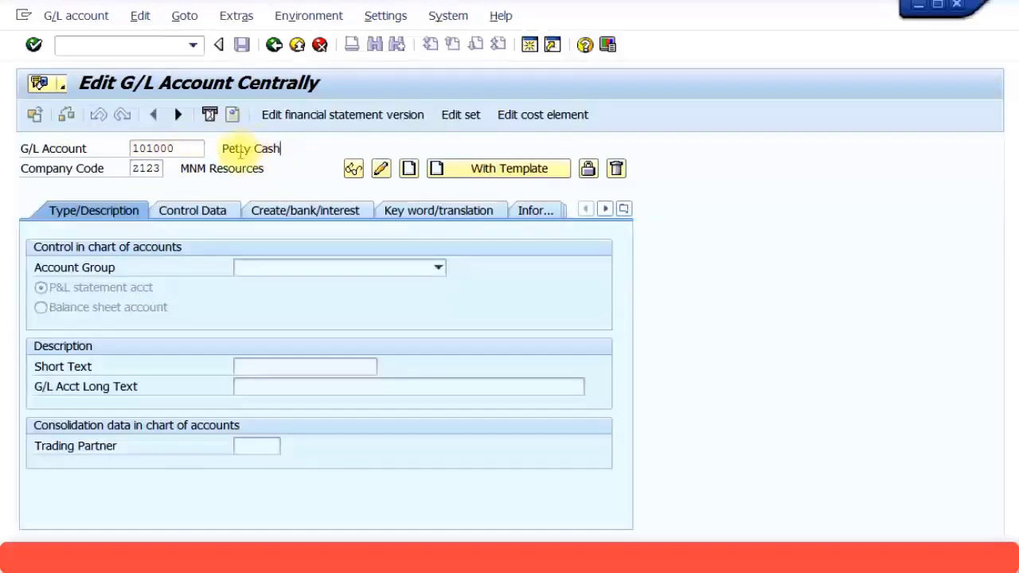
click(181, 151)
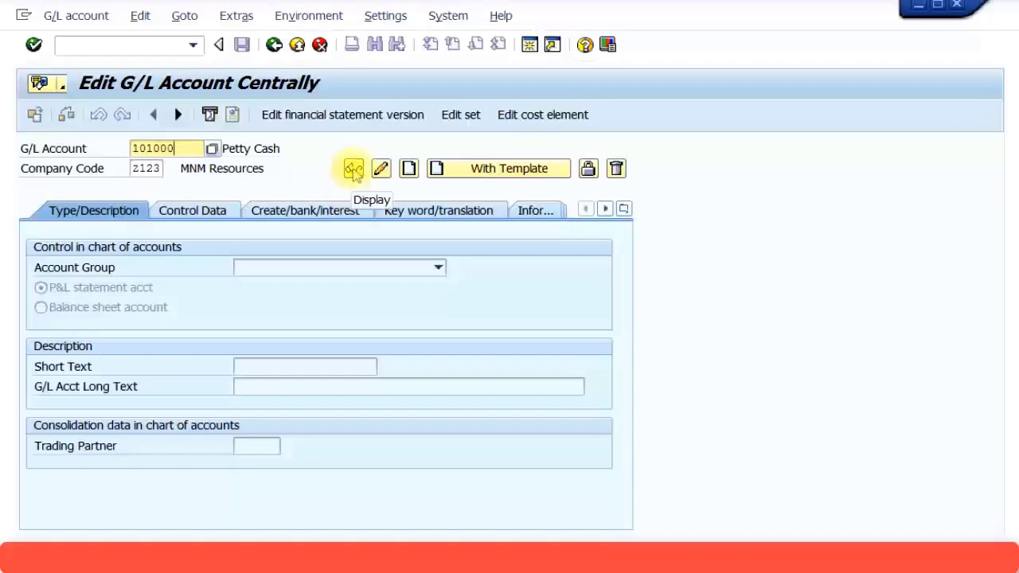
click(353, 169)
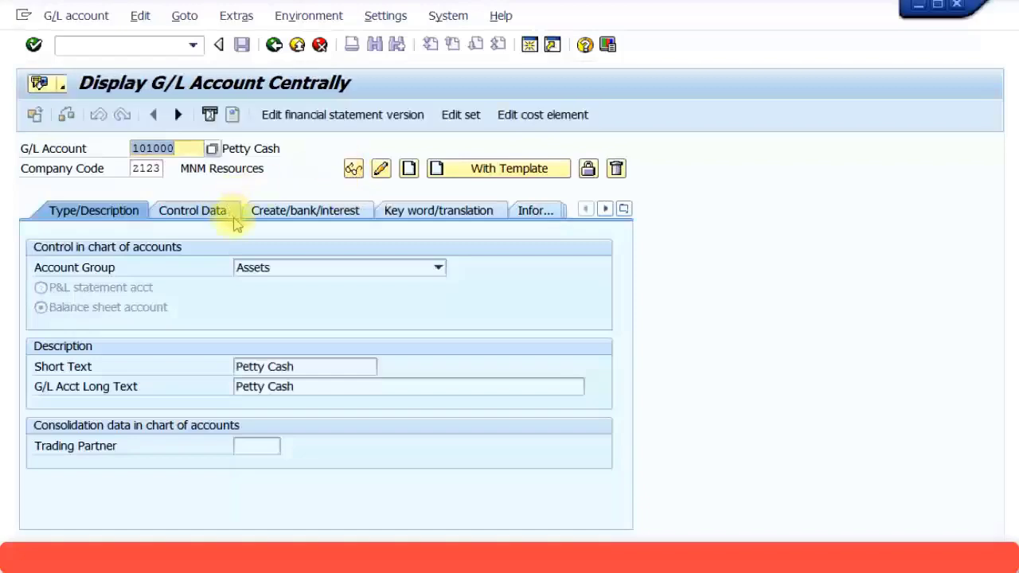
click(191, 151)
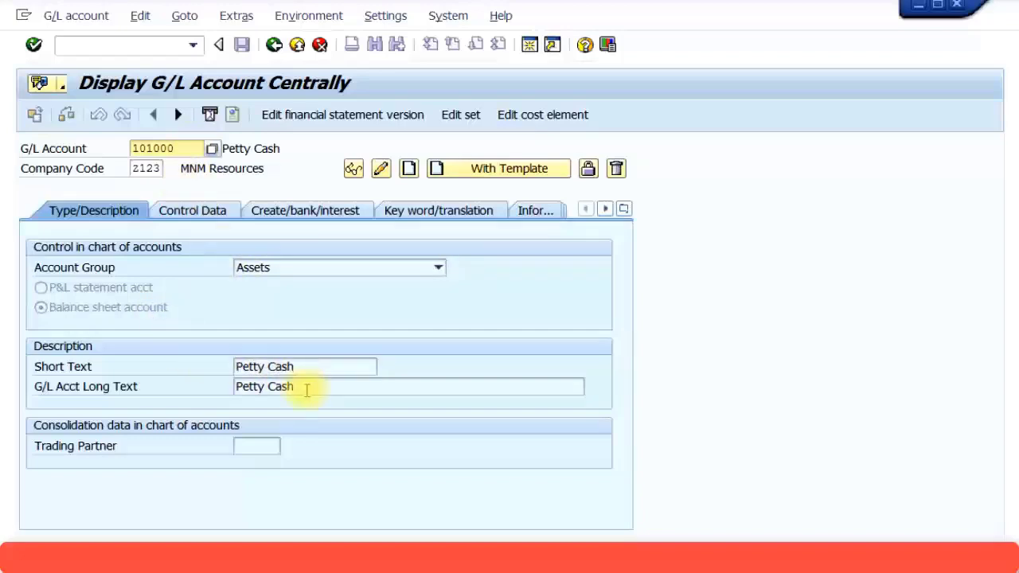
Review the Petty Cash account's control data and document creation settings, then return to the implementation guide.
click(203, 213)
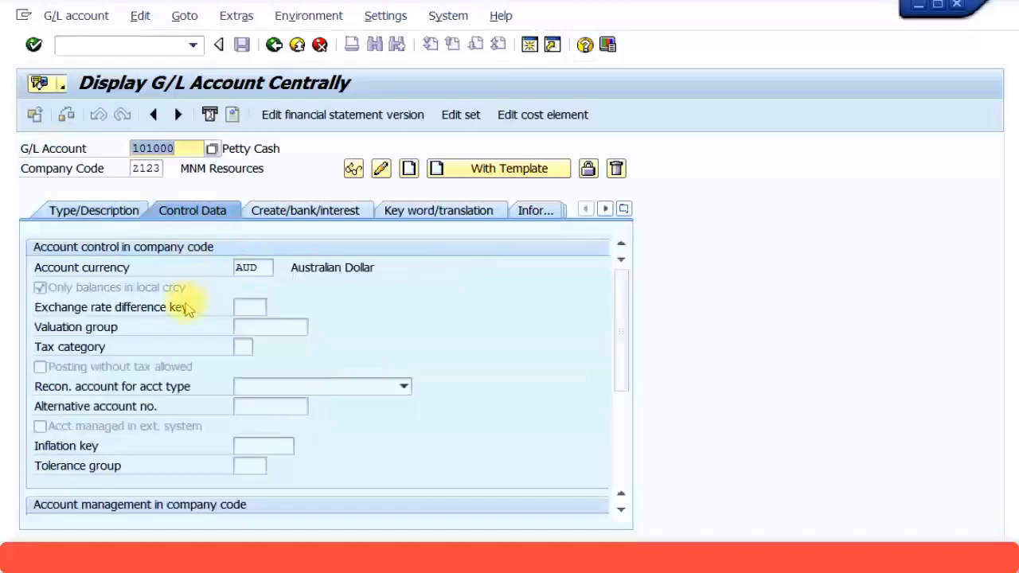
click(616, 471)
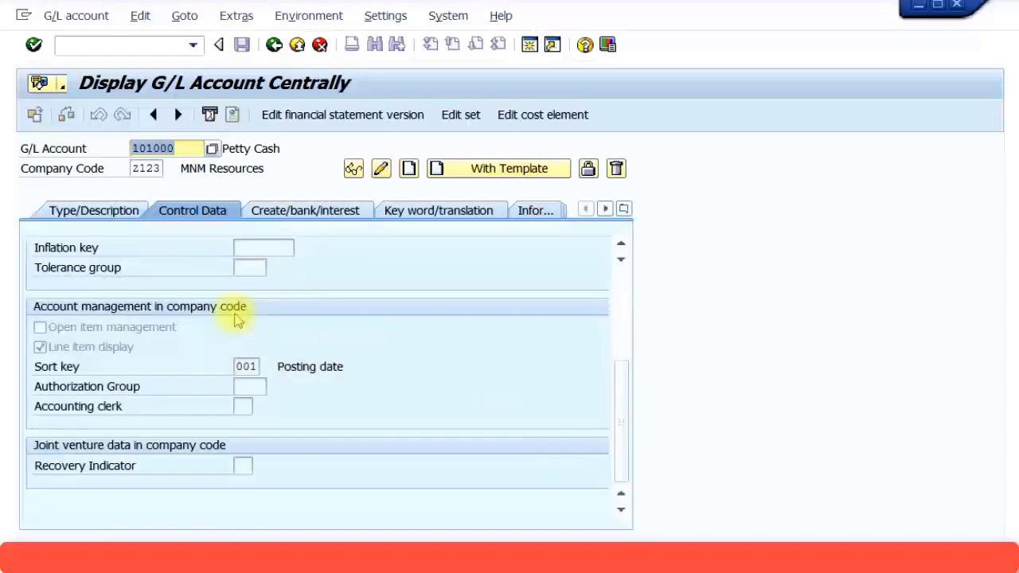
click(286, 219)
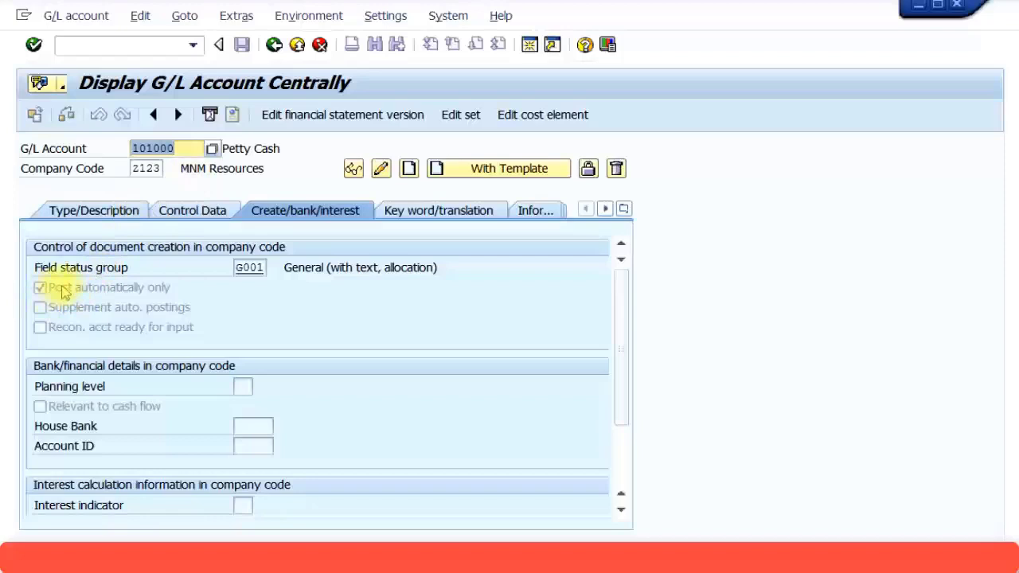
click(274, 45)
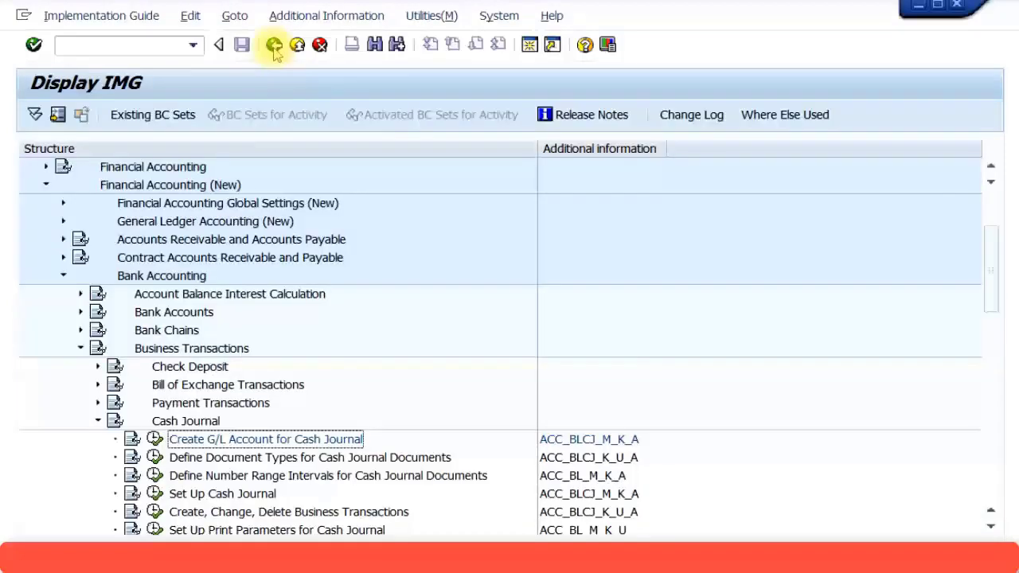
Examine the document types defined for cash journal documents, including CJ Cash Journal Posting, and return to the implementation guide.
click(154, 458)
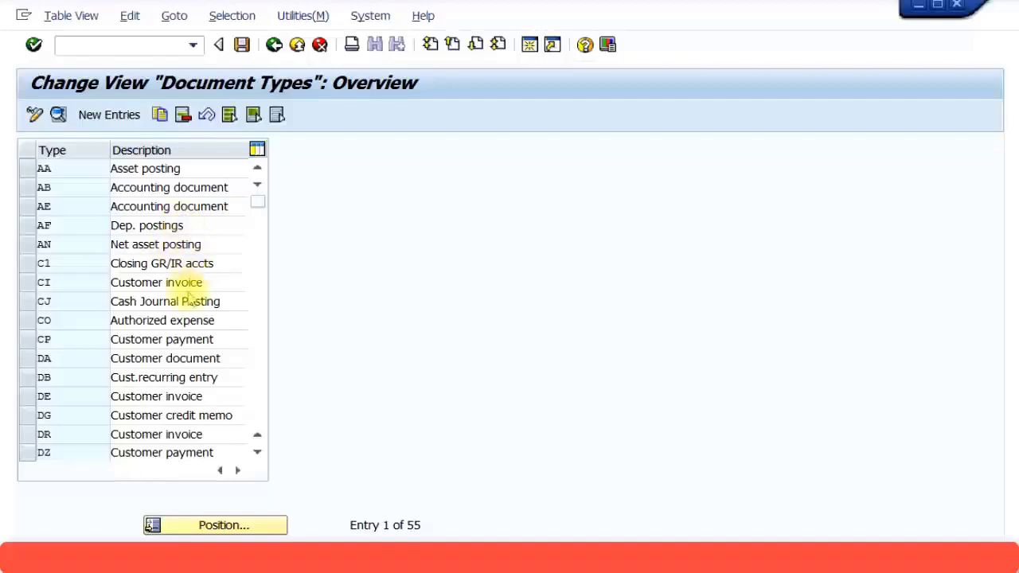
click(25, 304)
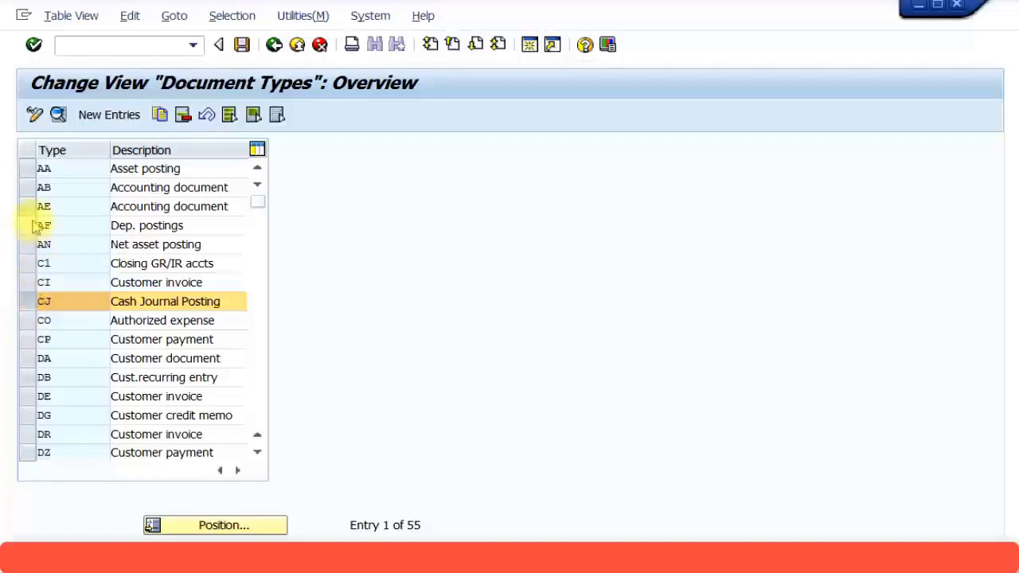
click(29, 307)
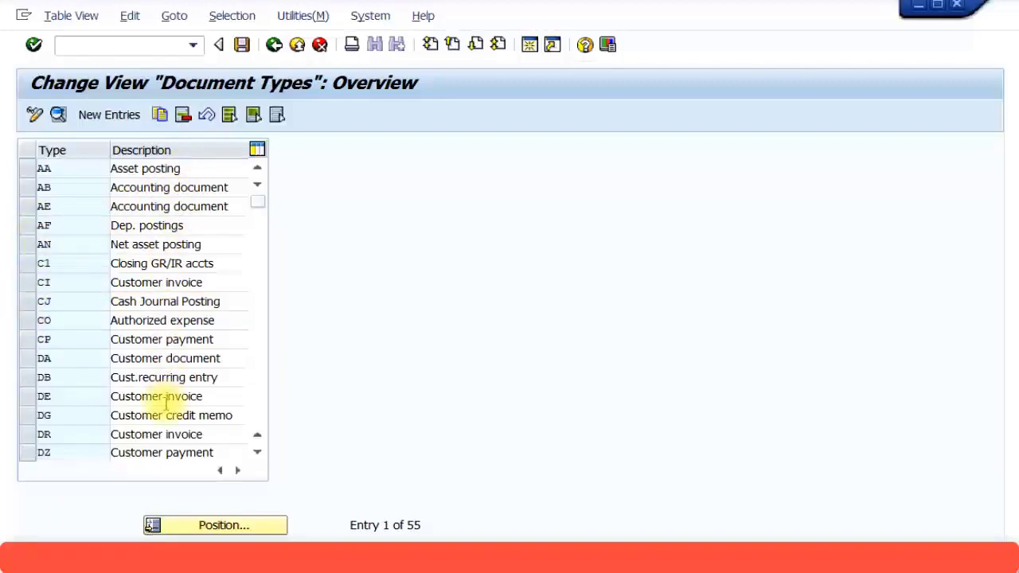
click(199, 187)
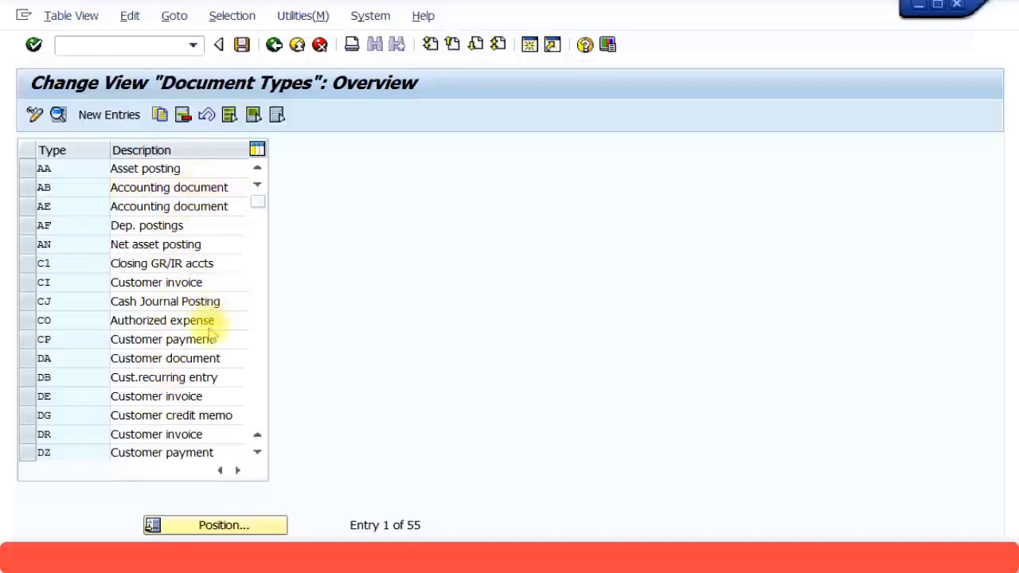
scroll(223, 323, down, 3)
scroll(215, 334, down, 3)
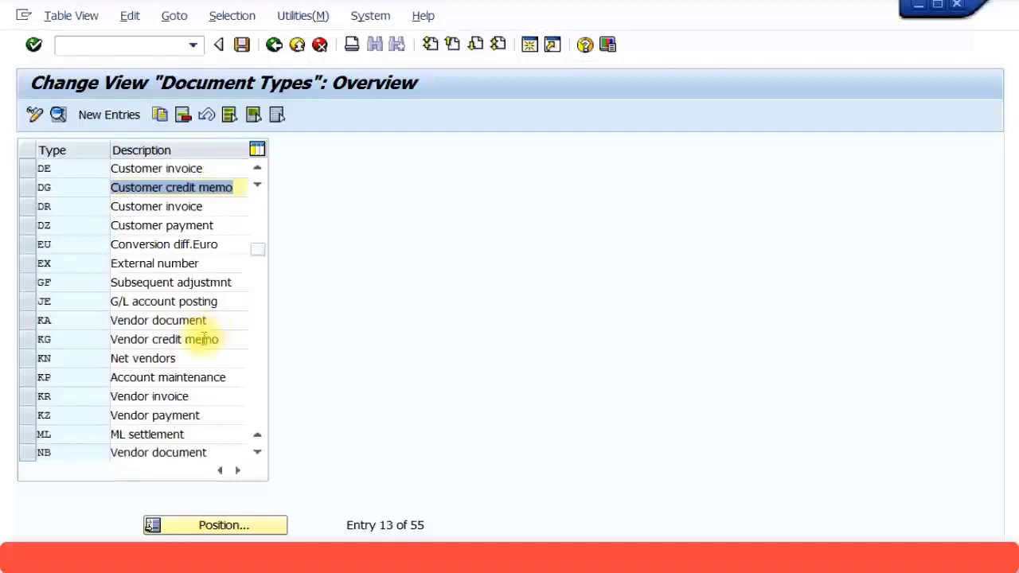
click(205, 415)
scroll(205, 402, down, 3)
scroll(205, 400, up, 2)
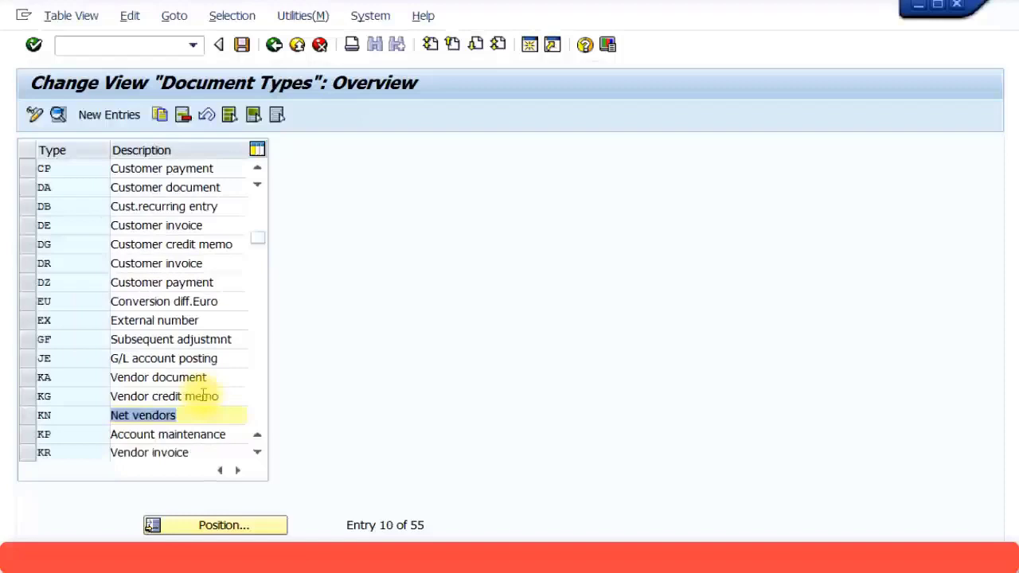
click(174, 282)
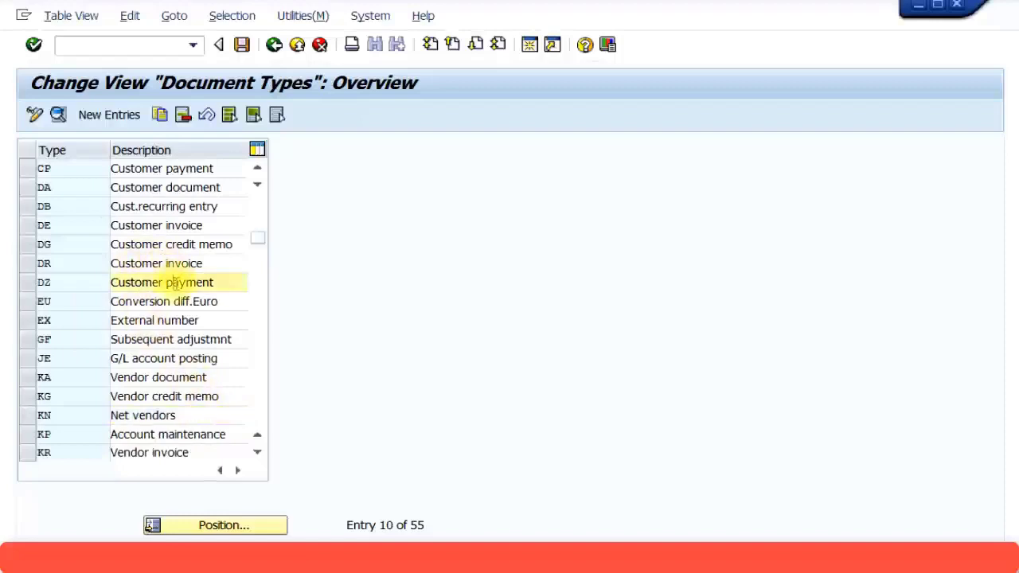
scroll(195, 229, up, 3)
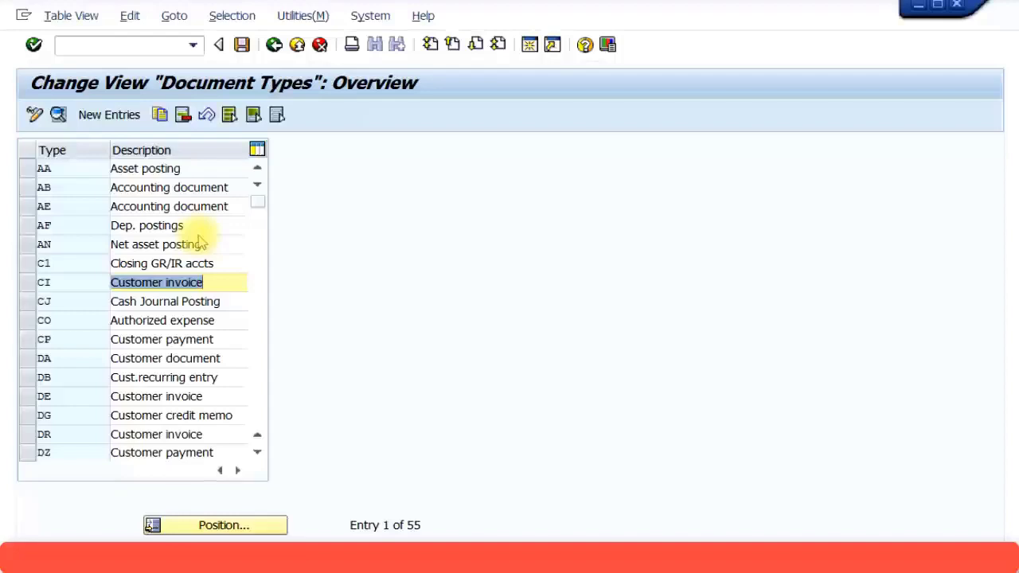
click(274, 46)
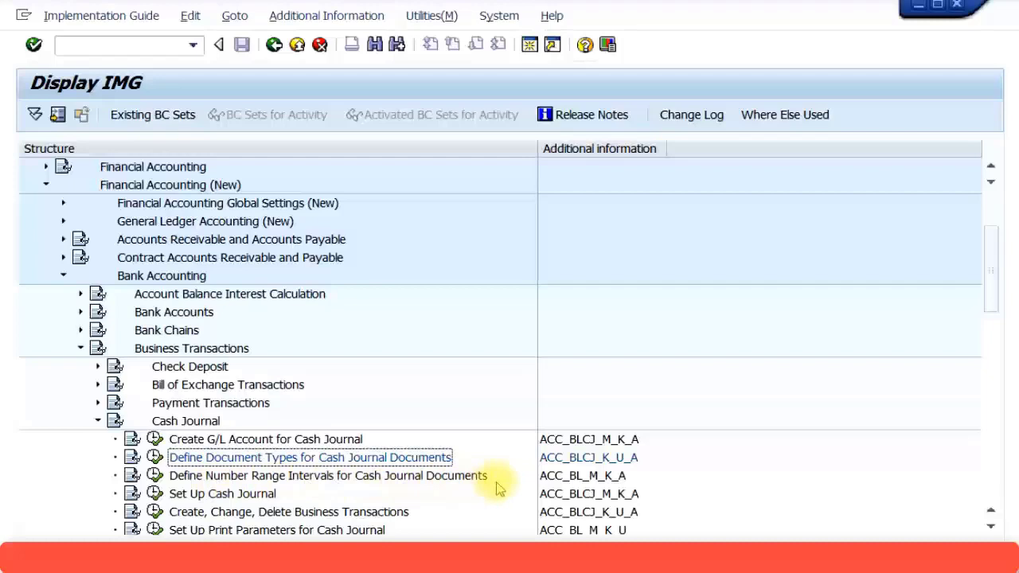
click(155, 476)
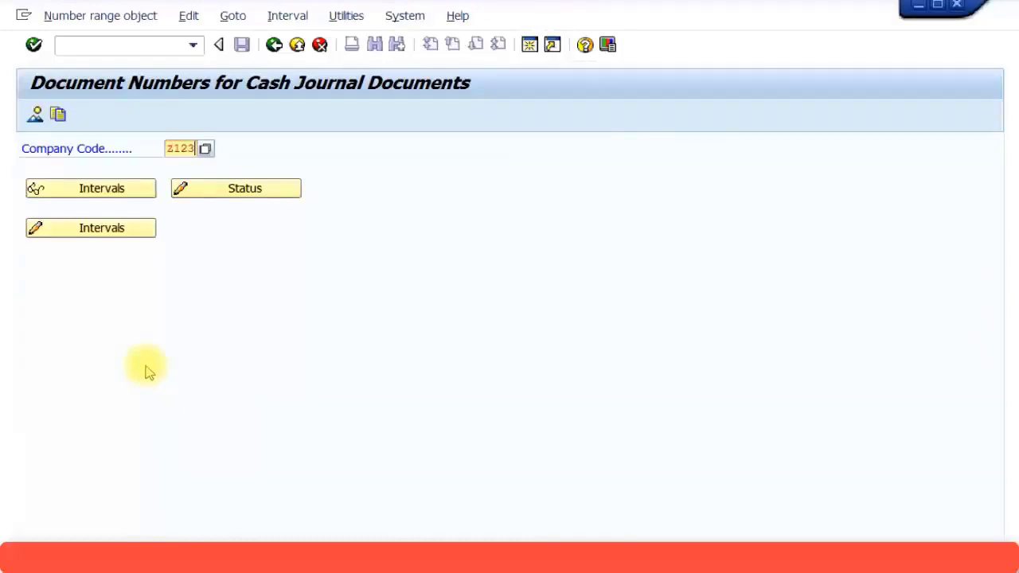
click(125, 230)
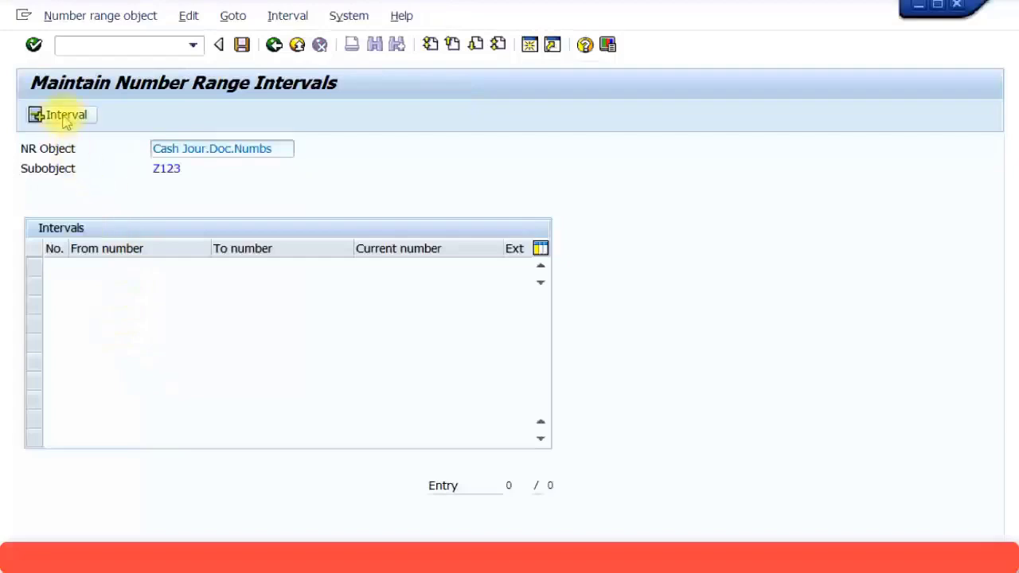
click(66, 118)
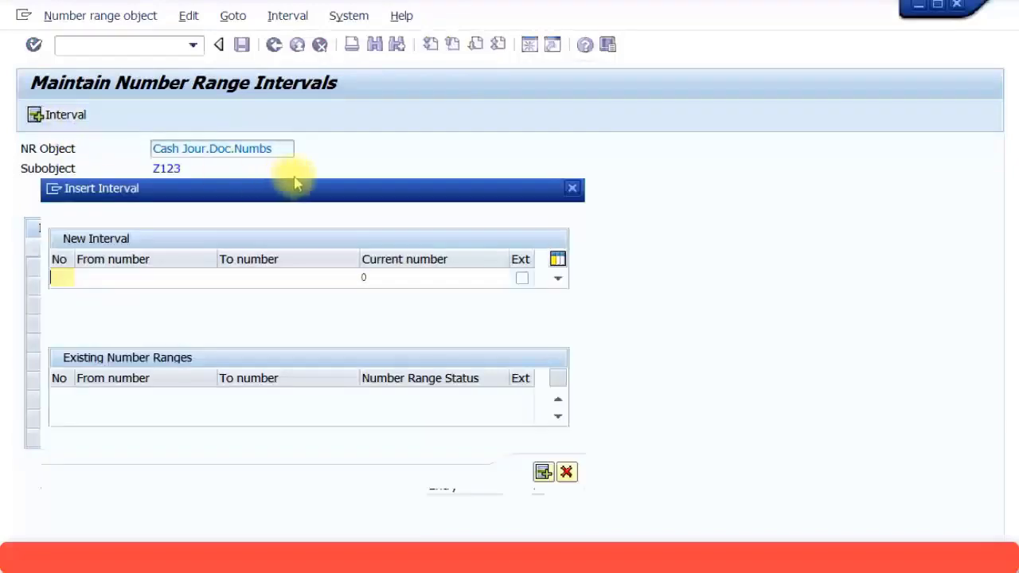
text(01)
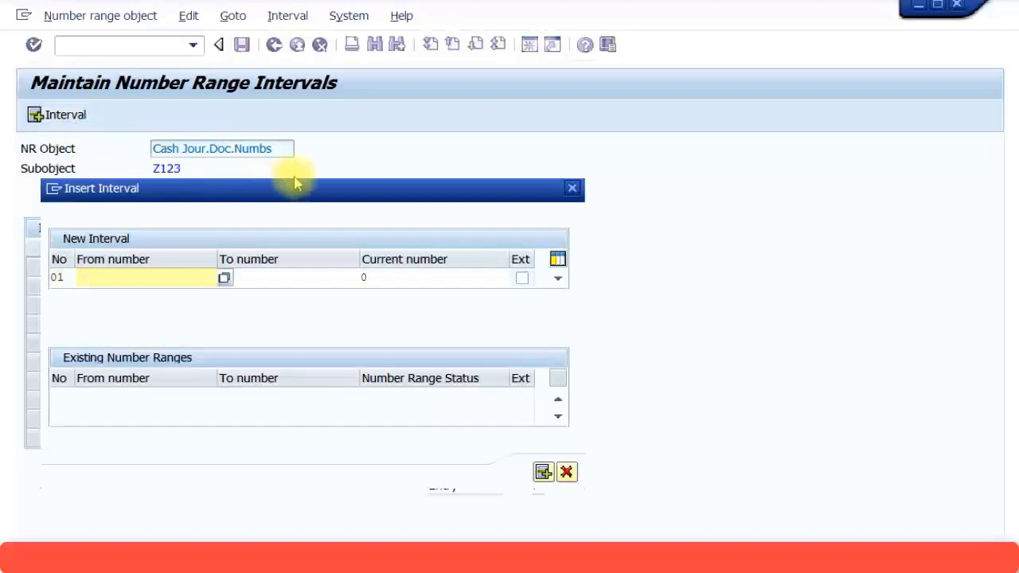
text(1000000000)
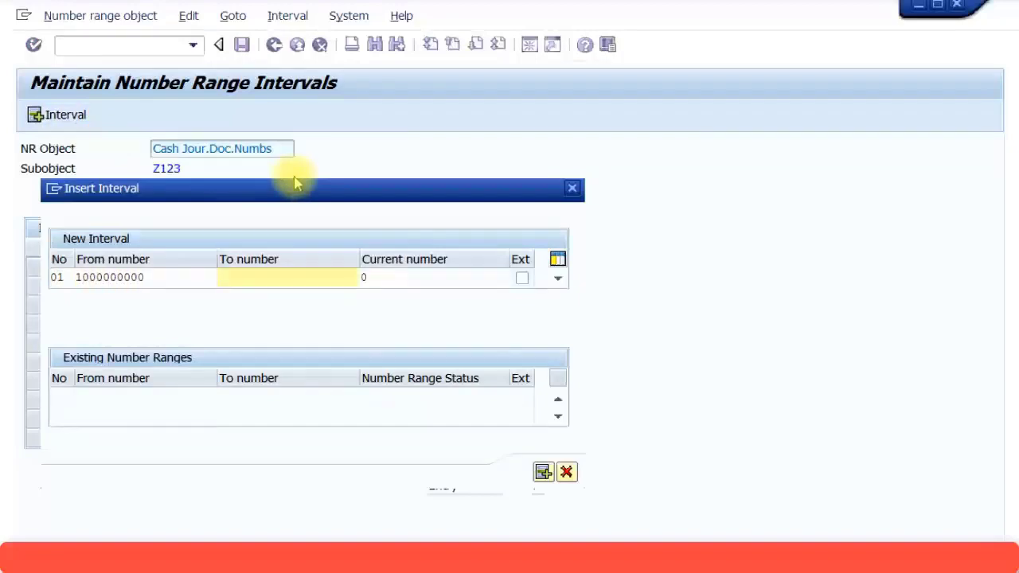
text(1999999999)
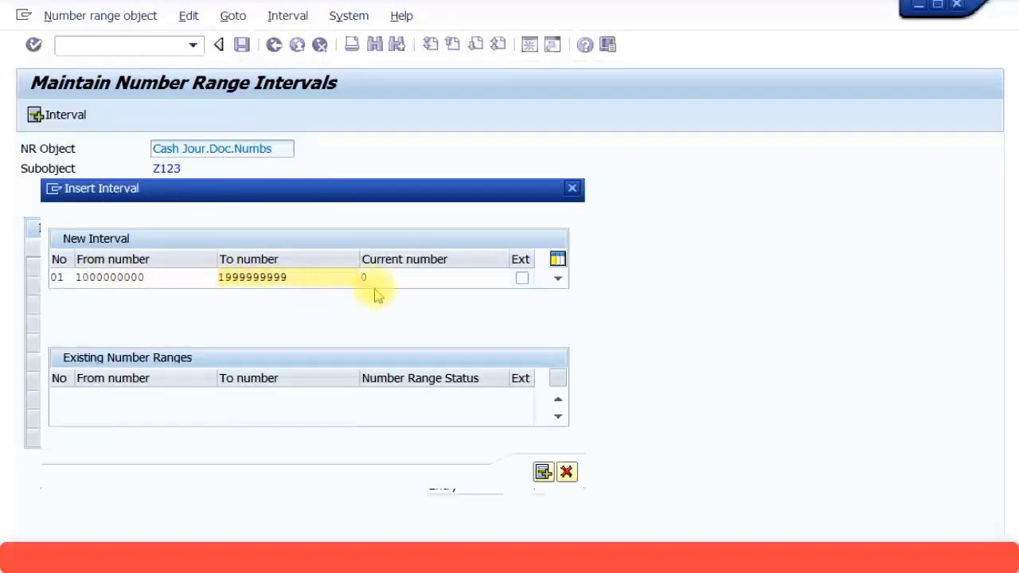
click(543, 474)
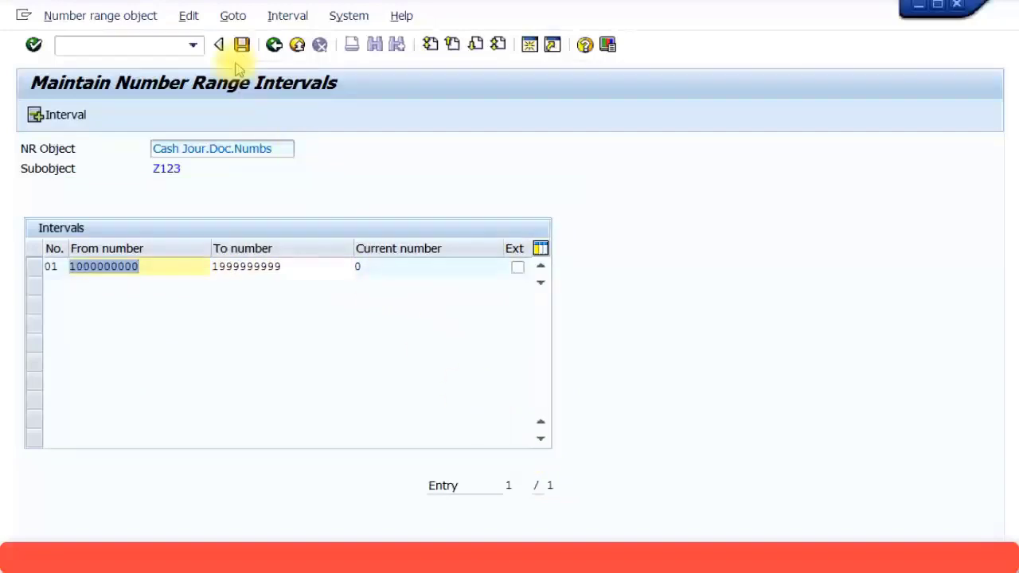
click(241, 45)
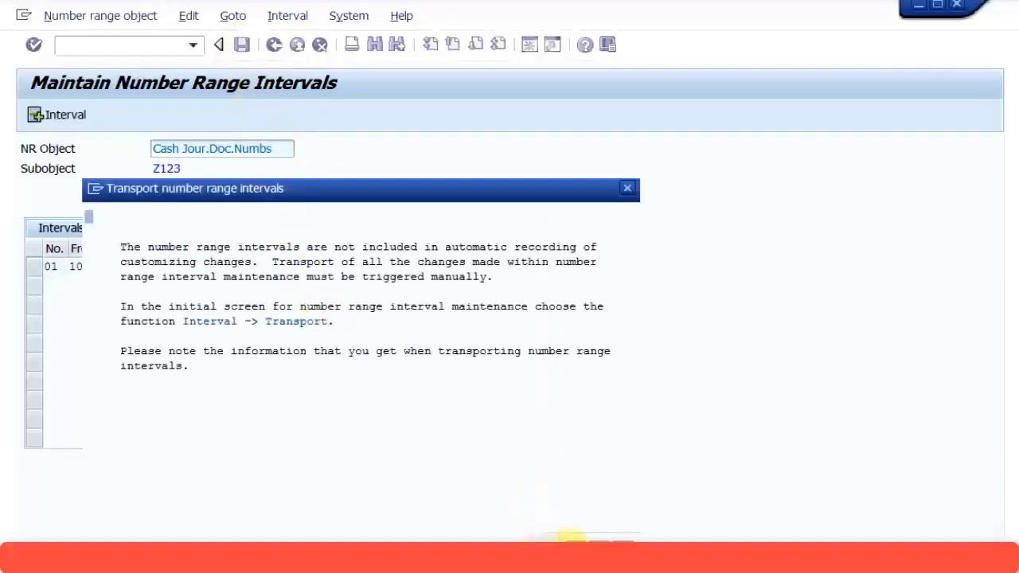
click(570, 538)
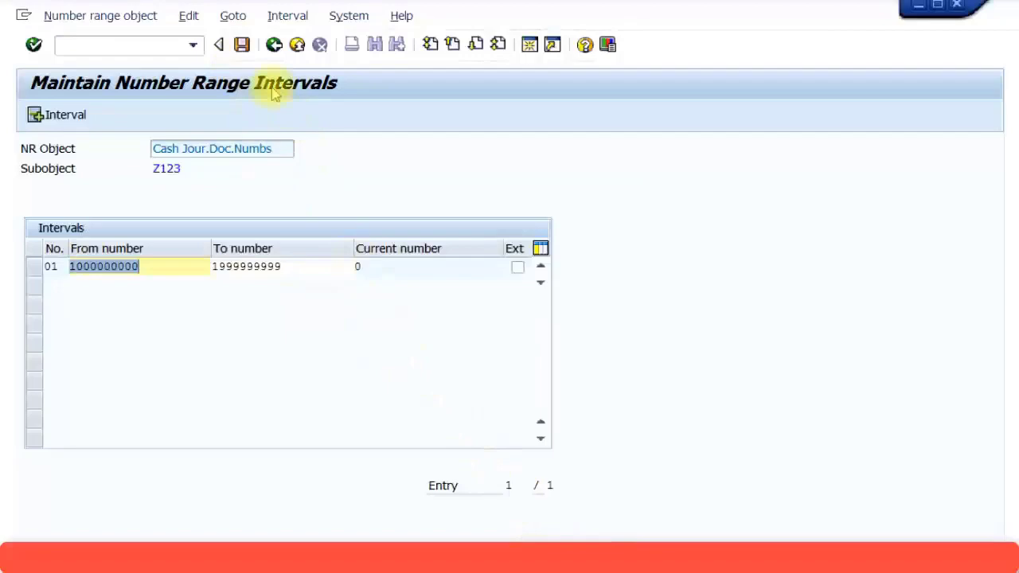